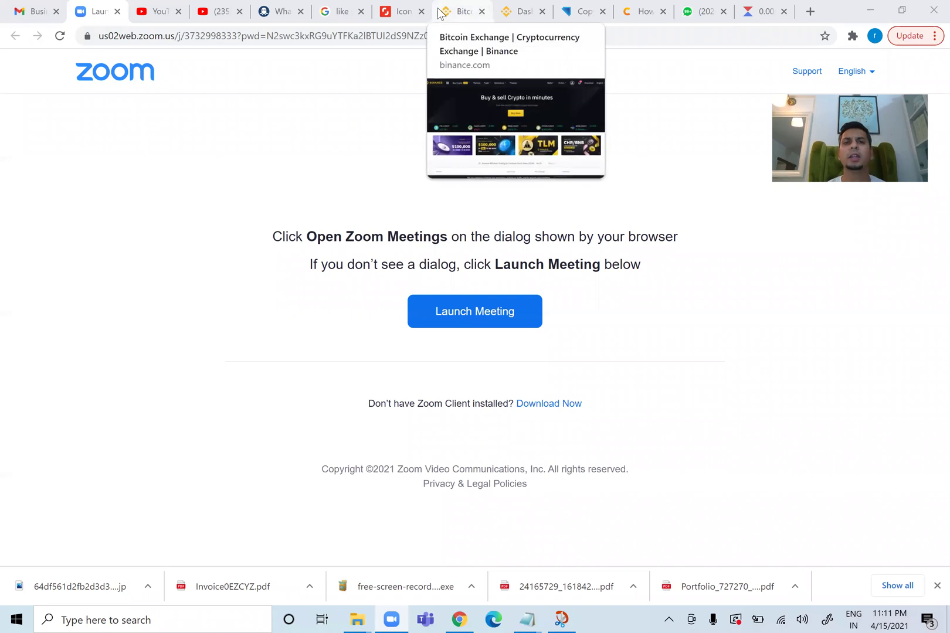
Switch from the Zoom launch page to the binance.com homepage tab
left_click(466, 17)
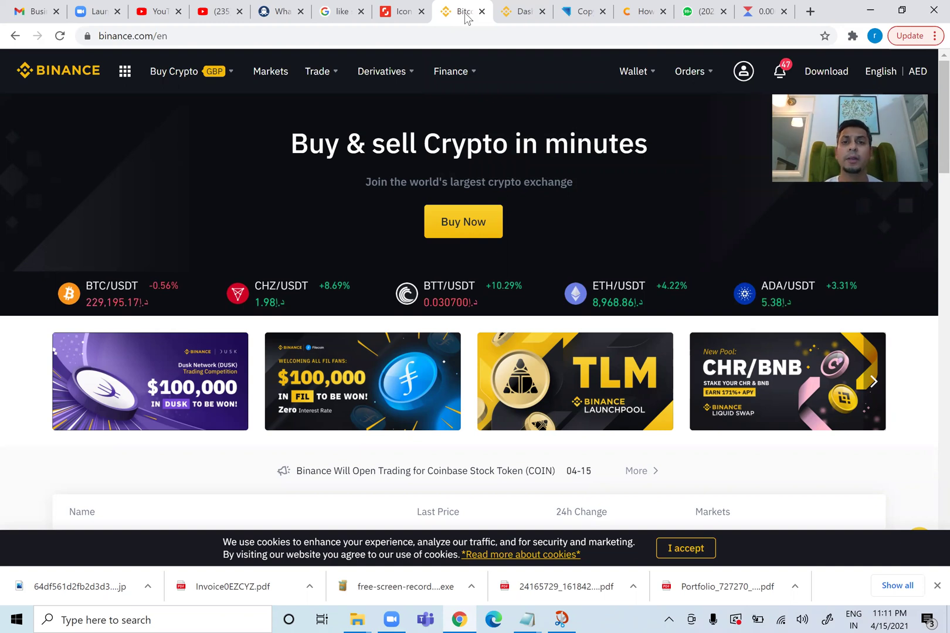
mouse_move(451, 71)
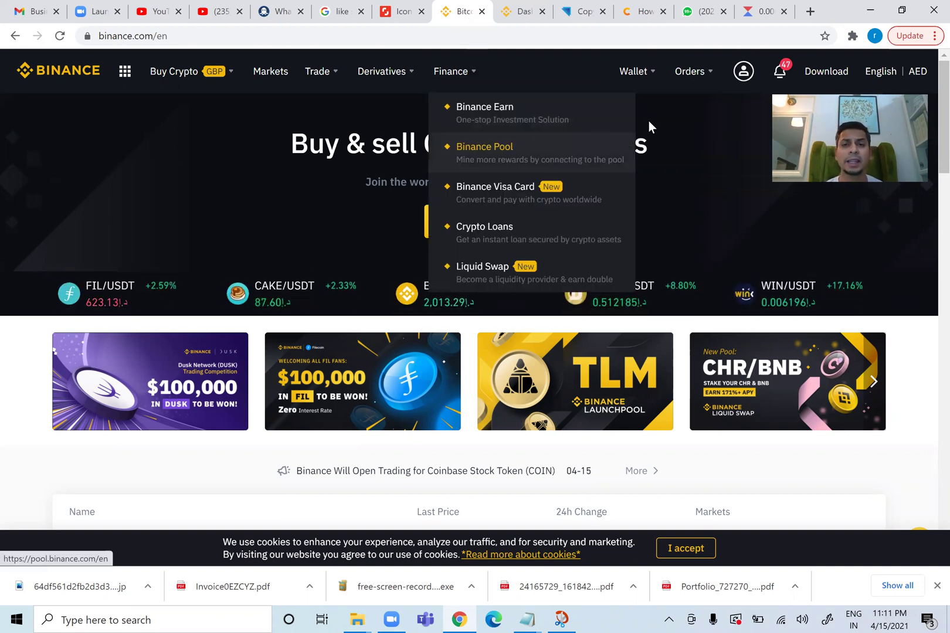
mouse_move(654, 73)
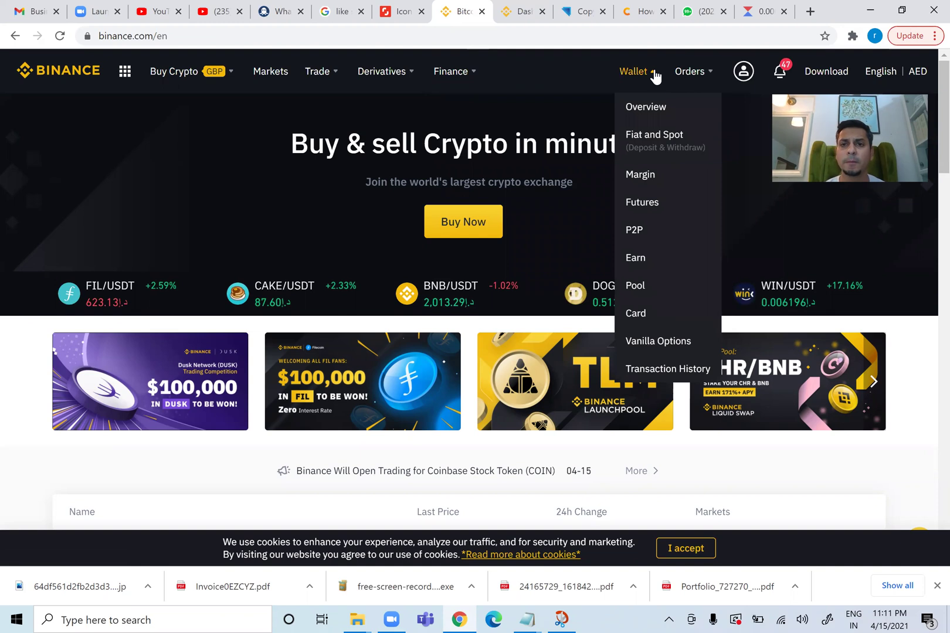
mouse_move(740, 75)
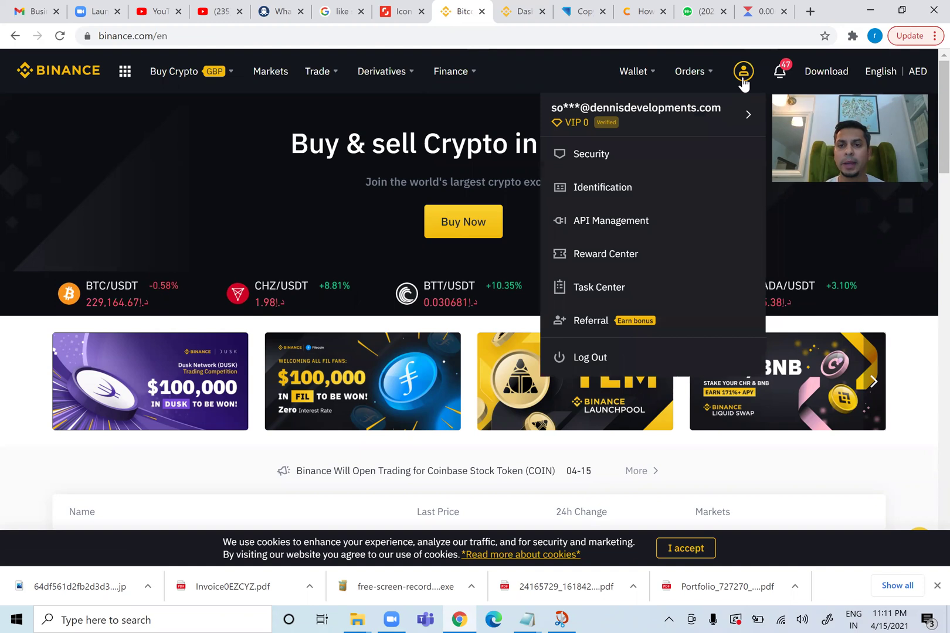
left_click(632, 216)
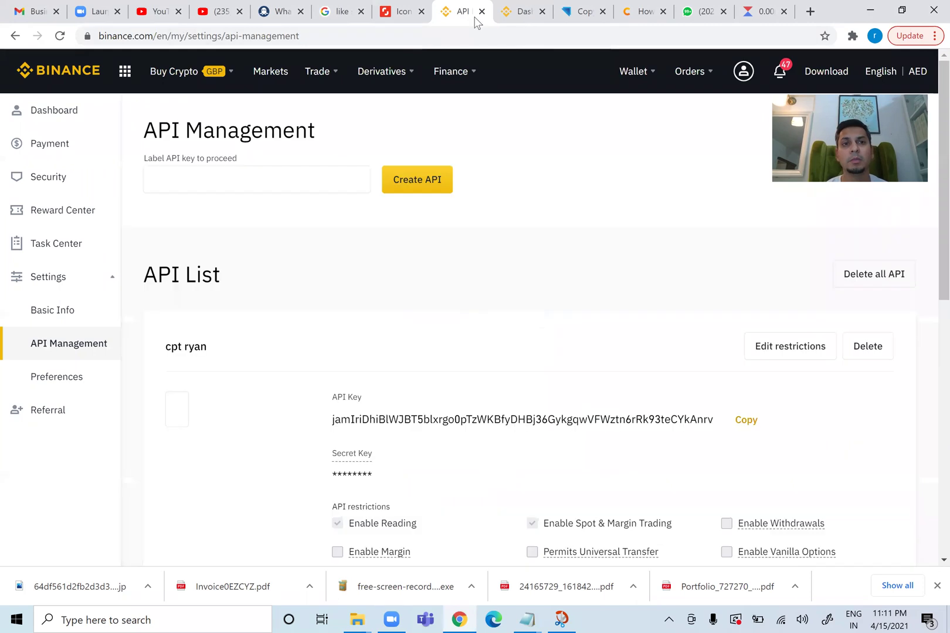
left_click(279, 16)
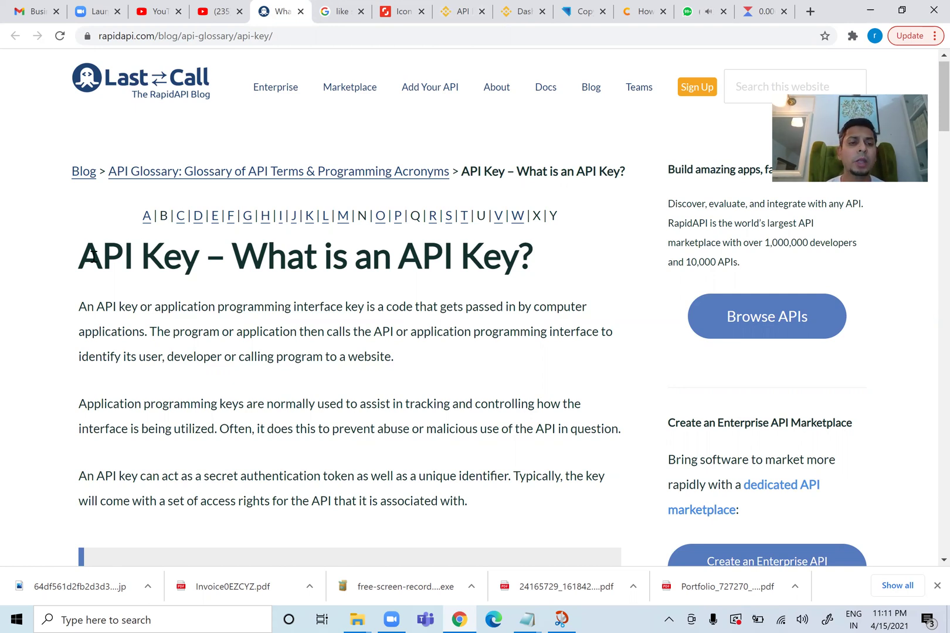
Skim the 'API Key – What is an API Key?' article, then return to Binance API Management
left_click_drag(103, 256, 220, 271)
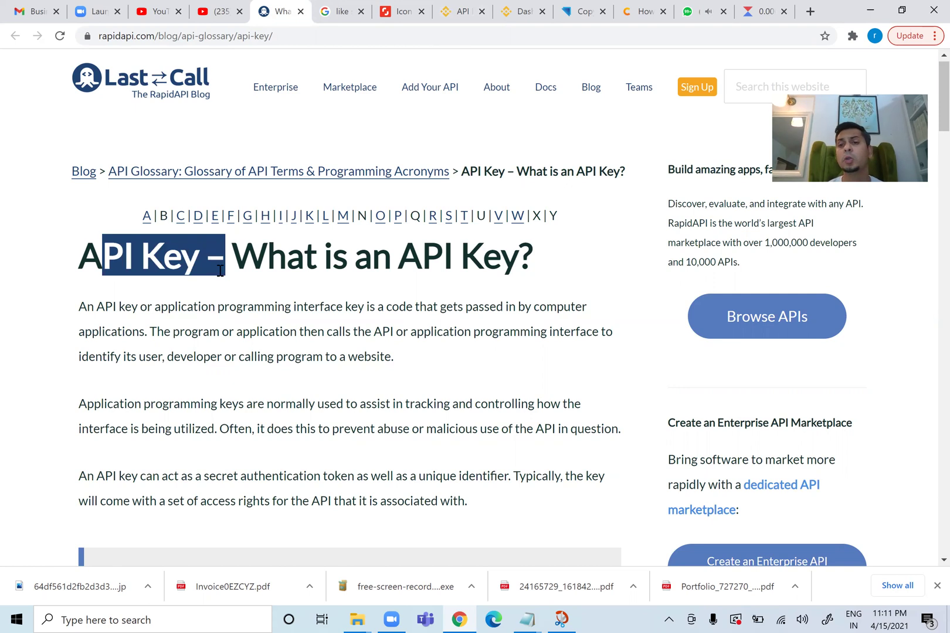
scroll(928, 125, "down", 1)
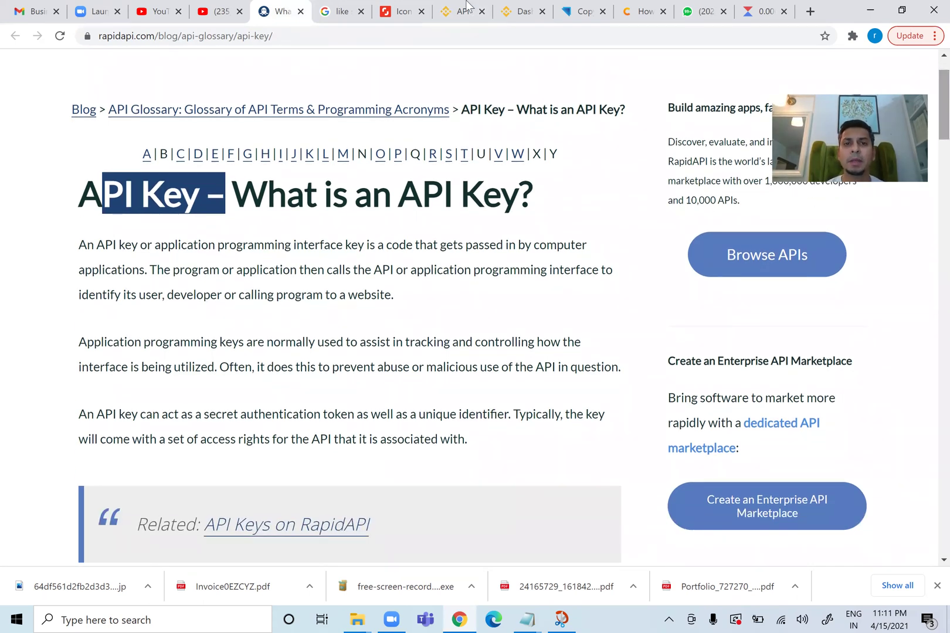
left_click(451, 12)
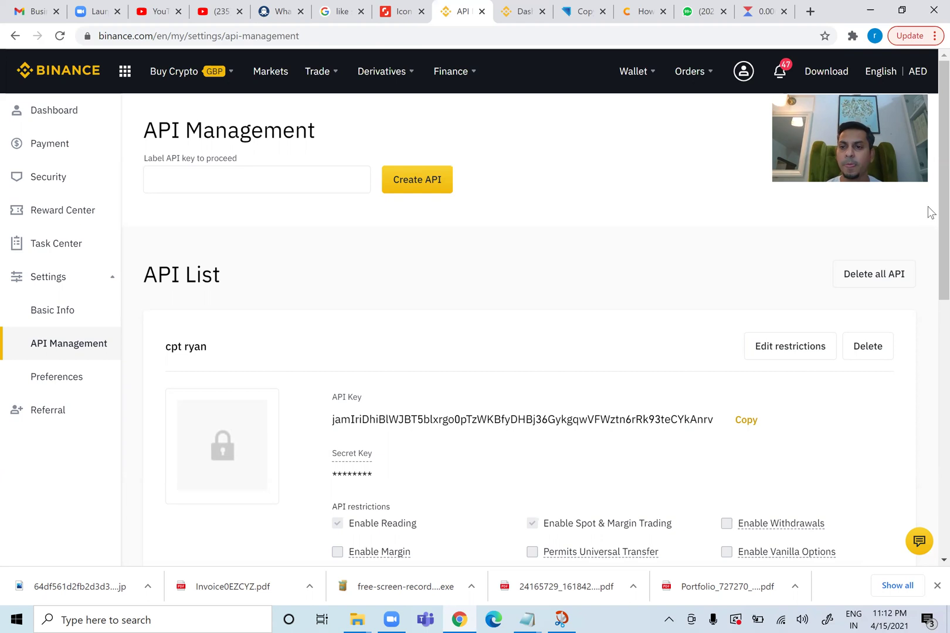
Copy the existing Binance API key, review its restrictions, and switch to CopyProTraders
left_click(748, 423)
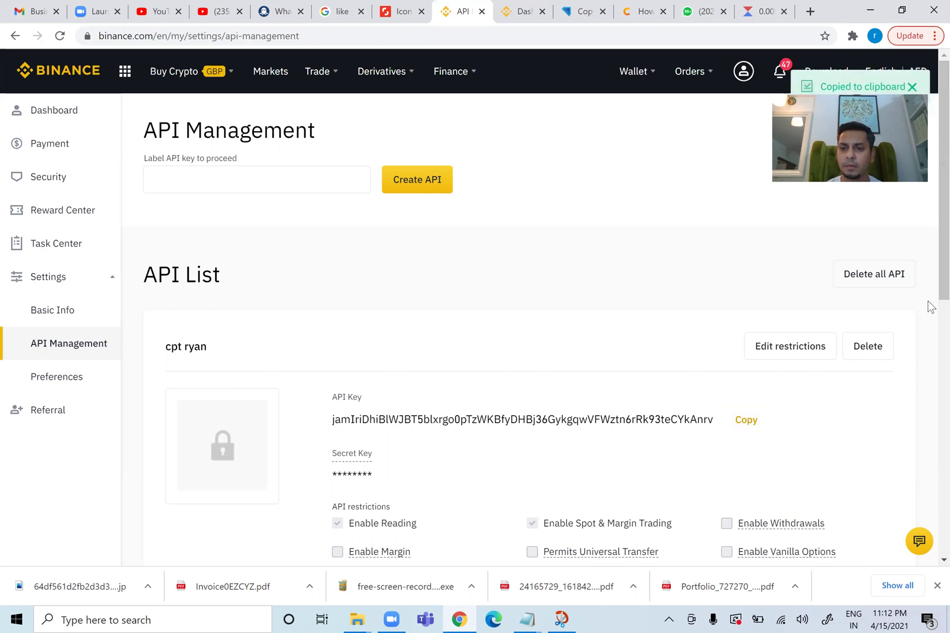
scroll(927, 298, "down", 1)
scroll(928, 352, "down", 2)
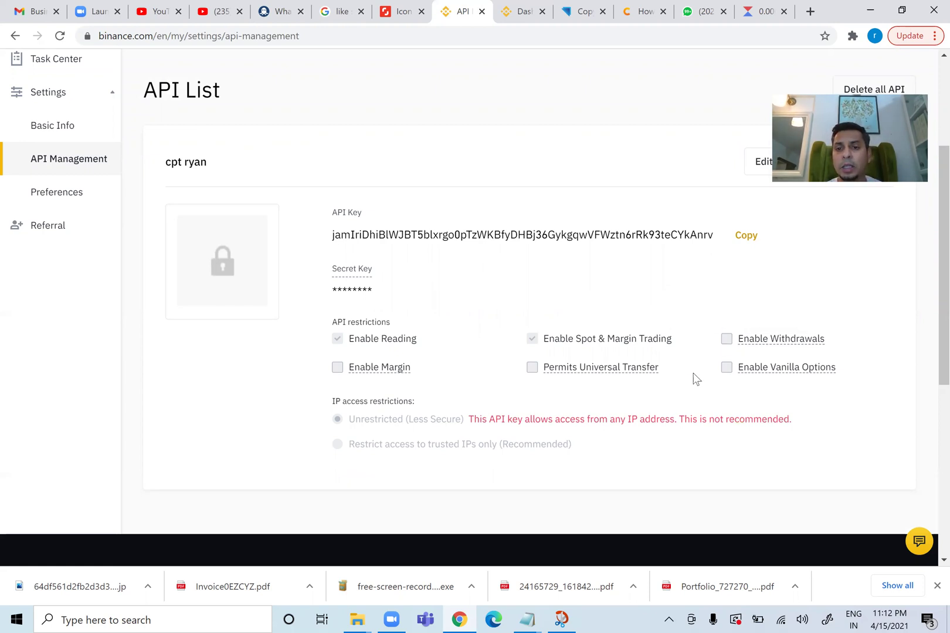
mouse_move(543, 378)
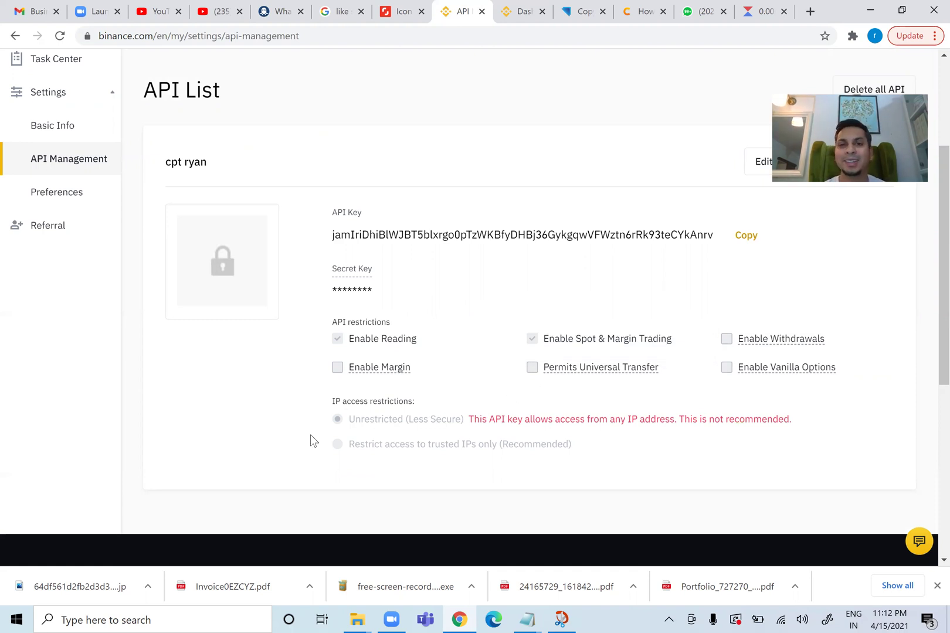
left_click(589, 11)
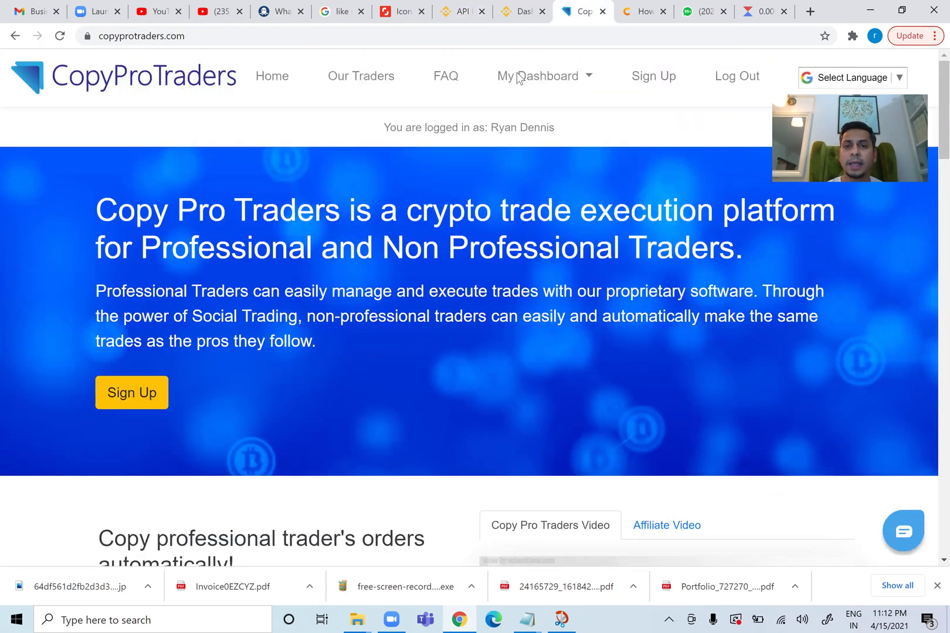
Go to My Dashboard > Exchange Settings and select the empty Binance API Key field
left_click(581, 77)
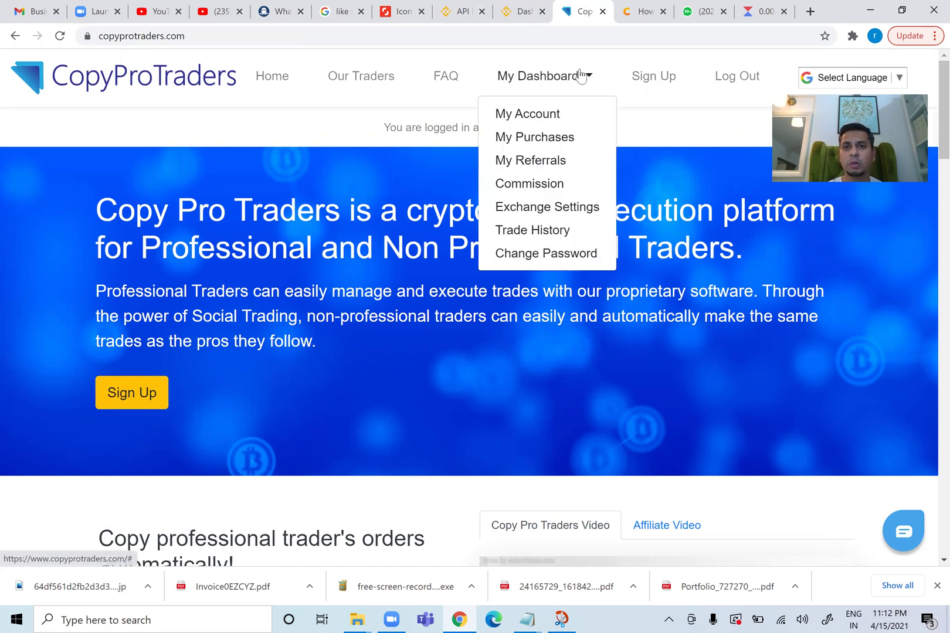
left_click(558, 205)
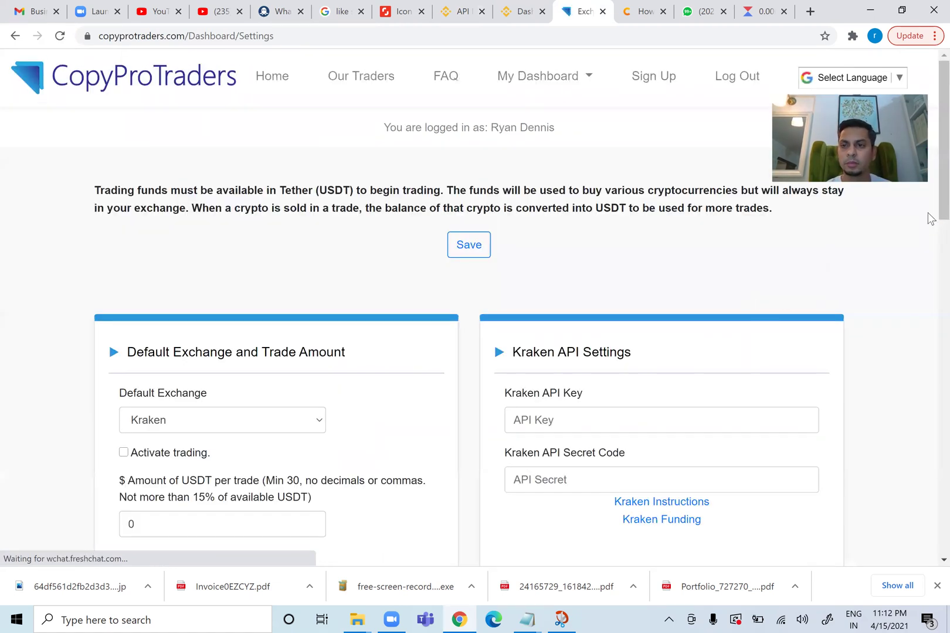
scroll(928, 225, "down", 2)
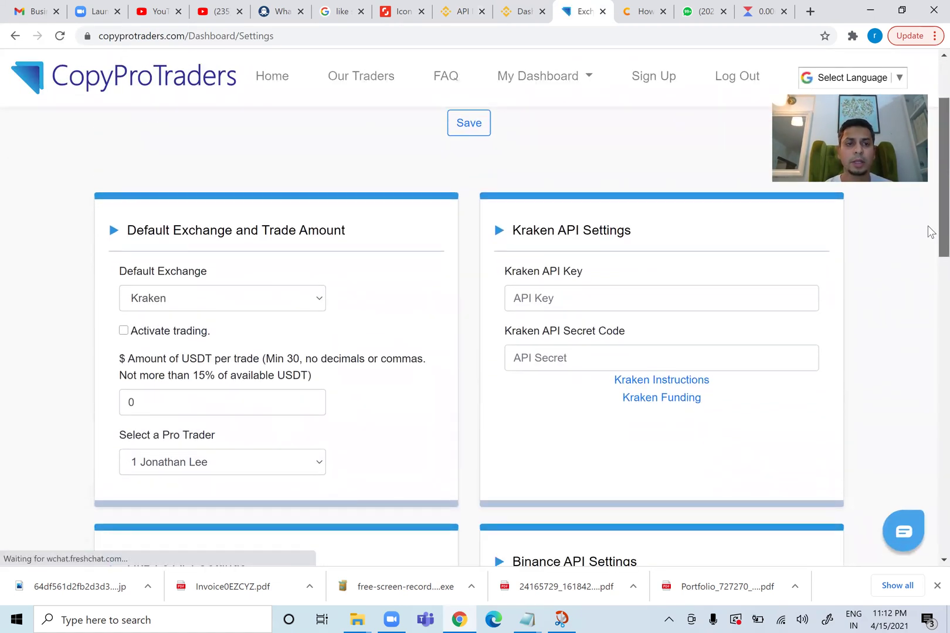
scroll(928, 235, "down", 1)
scroll(928, 239, "down", 2)
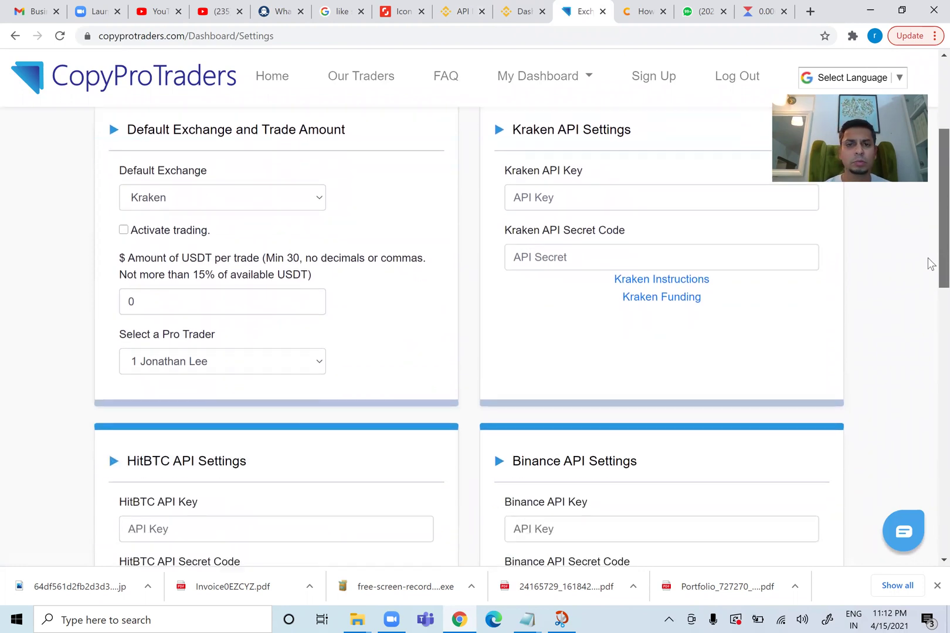
scroll(928, 258, "down", 1)
scroll(928, 314, "down", 3)
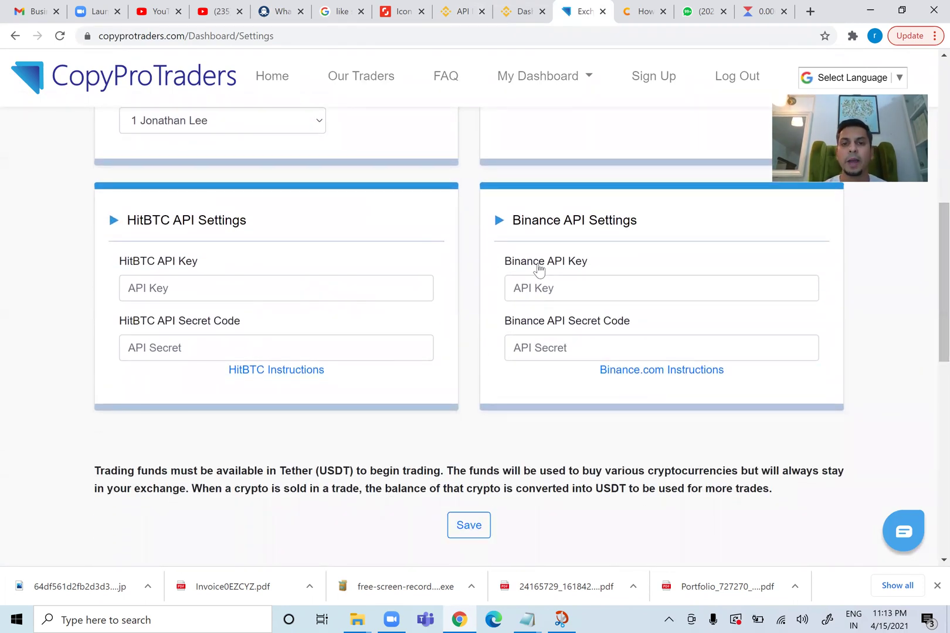
left_click(559, 292)
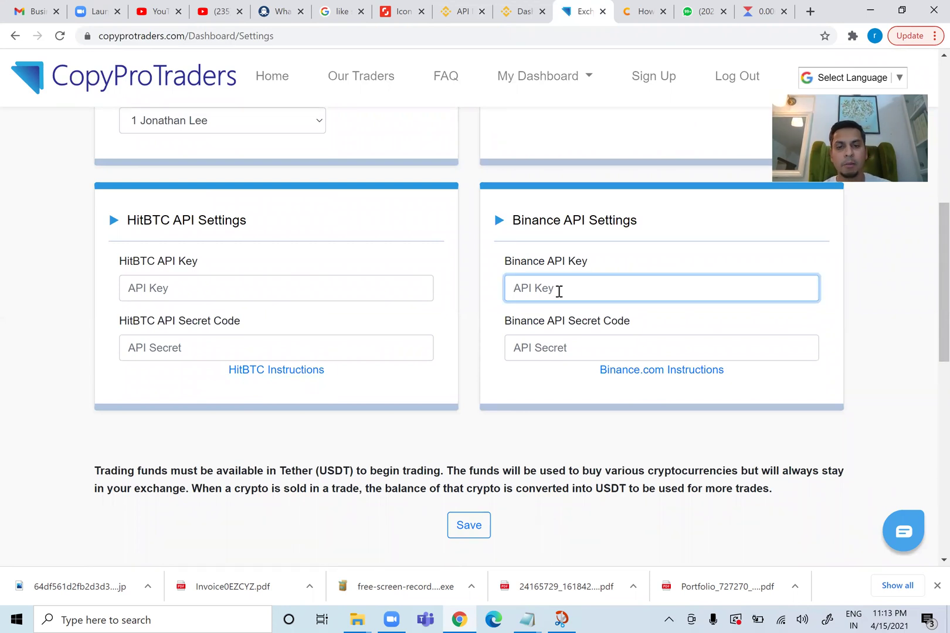
Paste the copied key into the Binance API Key field with Ctrl+V
key("ctrl+v")
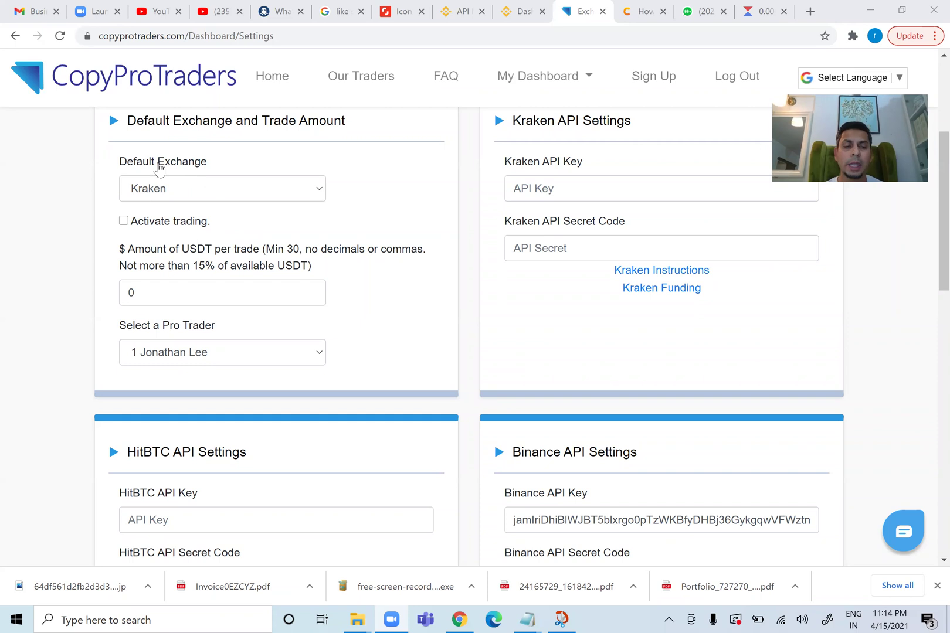
Choose Binance as Default Exchange and tick Activate trading
left_click(181, 190)
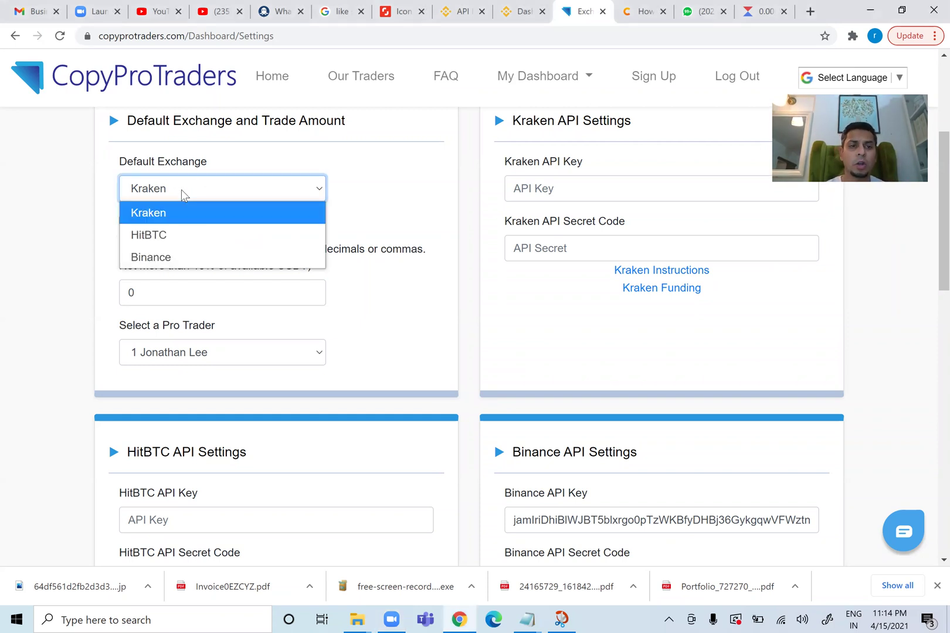
left_click(149, 257)
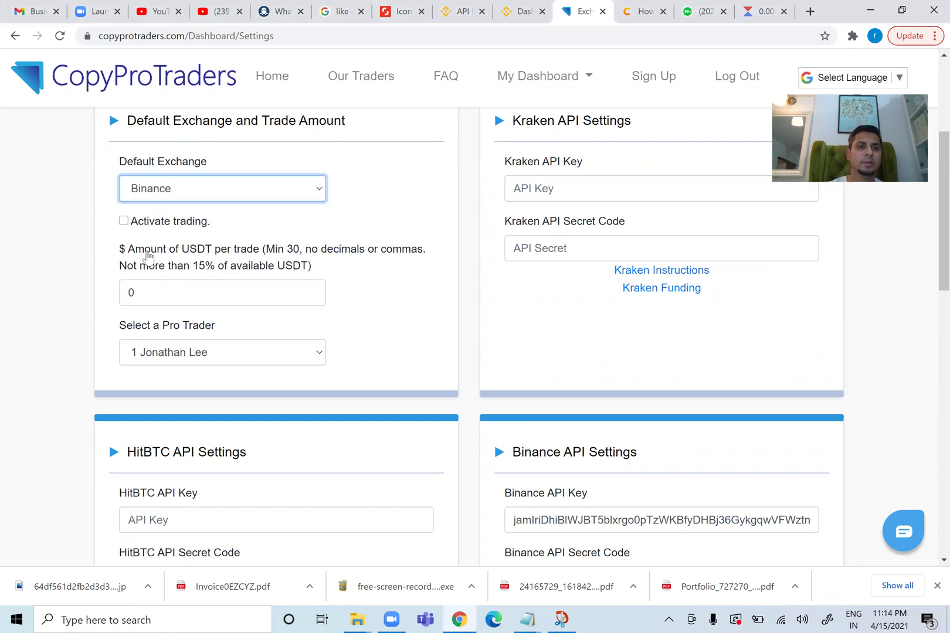
left_click(124, 222)
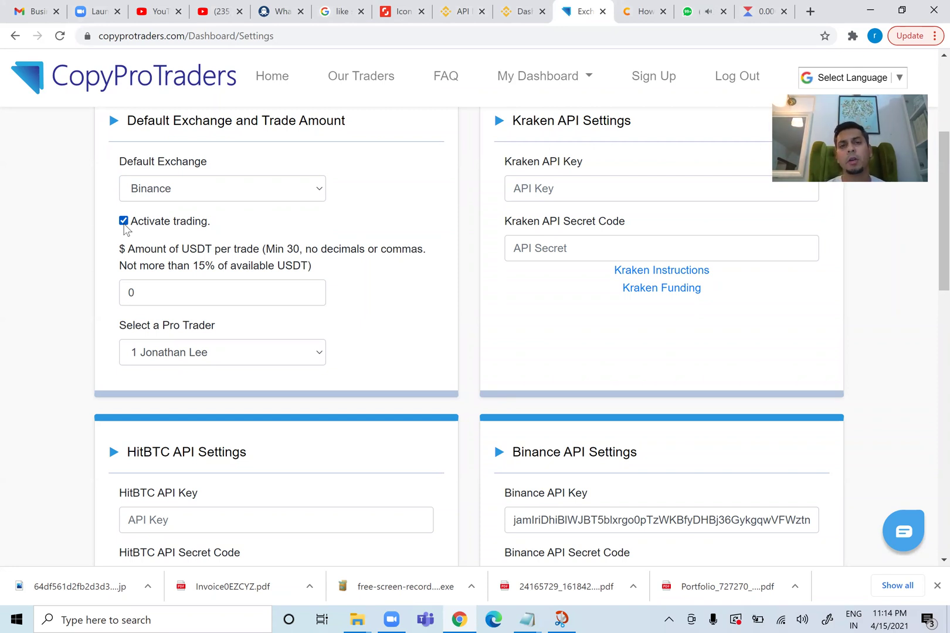
left_click(145, 299)
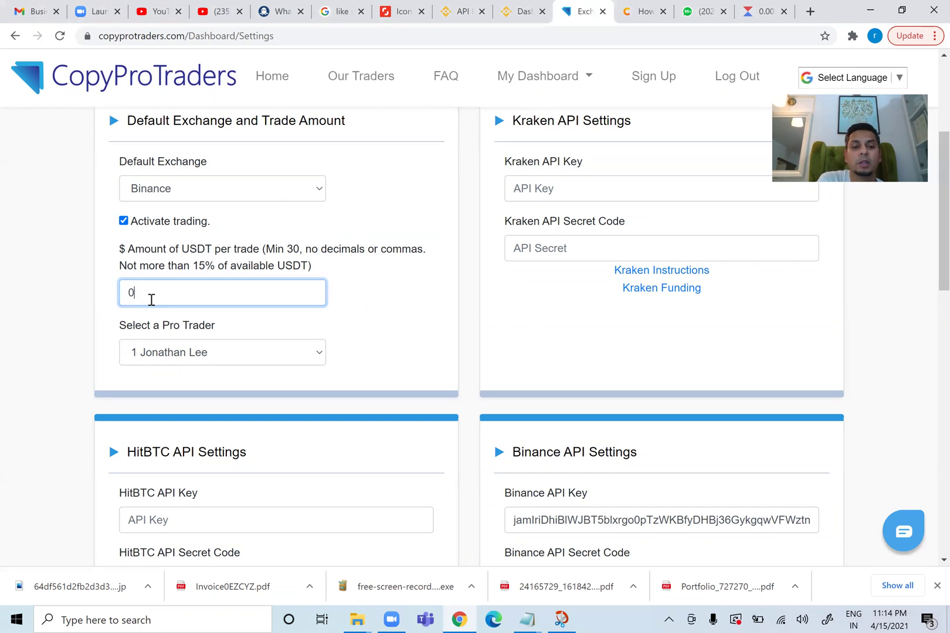
Launch Calculator and compute 1240 ÷ 100 = 12.4
left_click(82, 616)
type("ca")
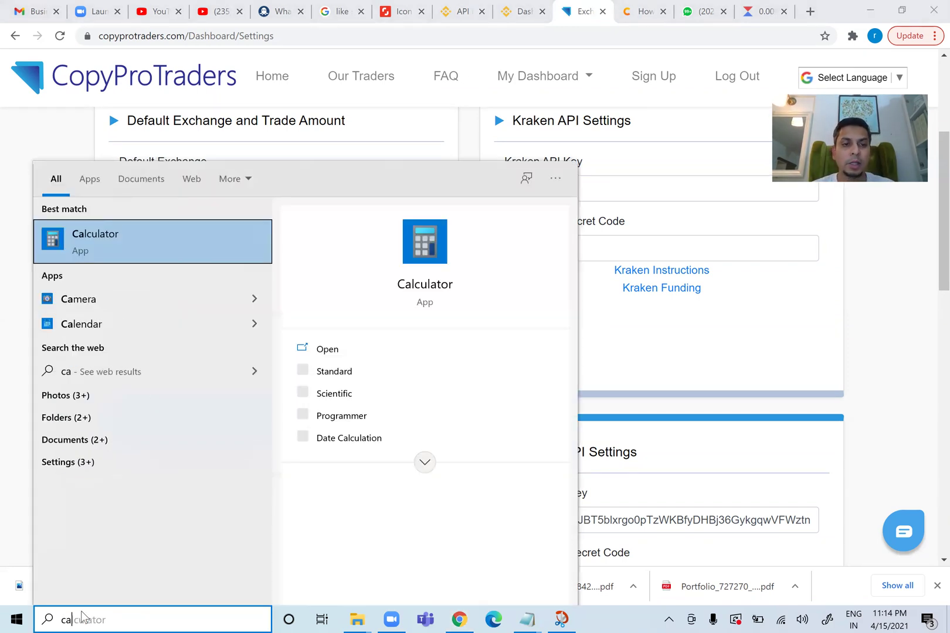
key("Return")
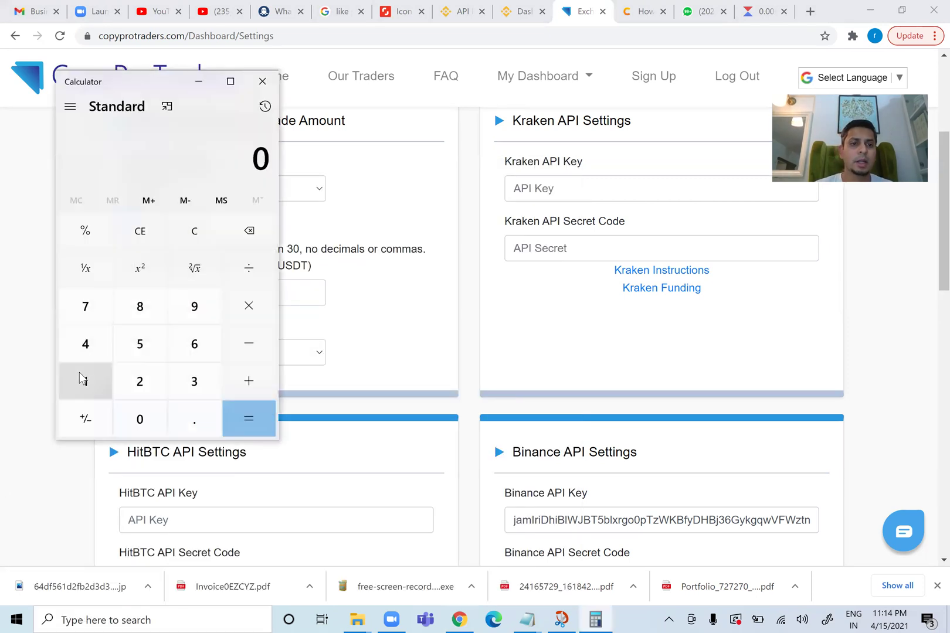
type("1240")
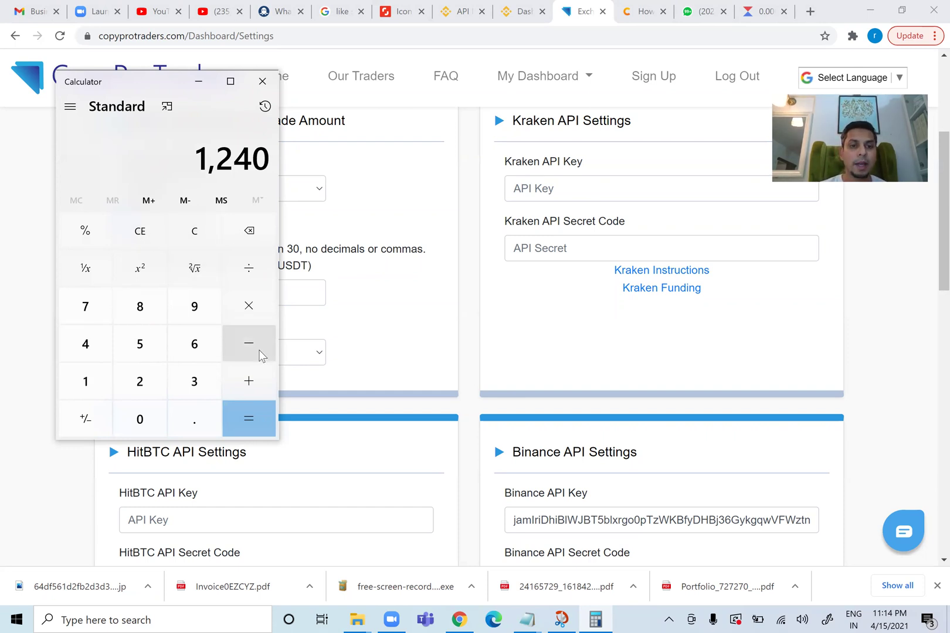
left_click(249, 270)
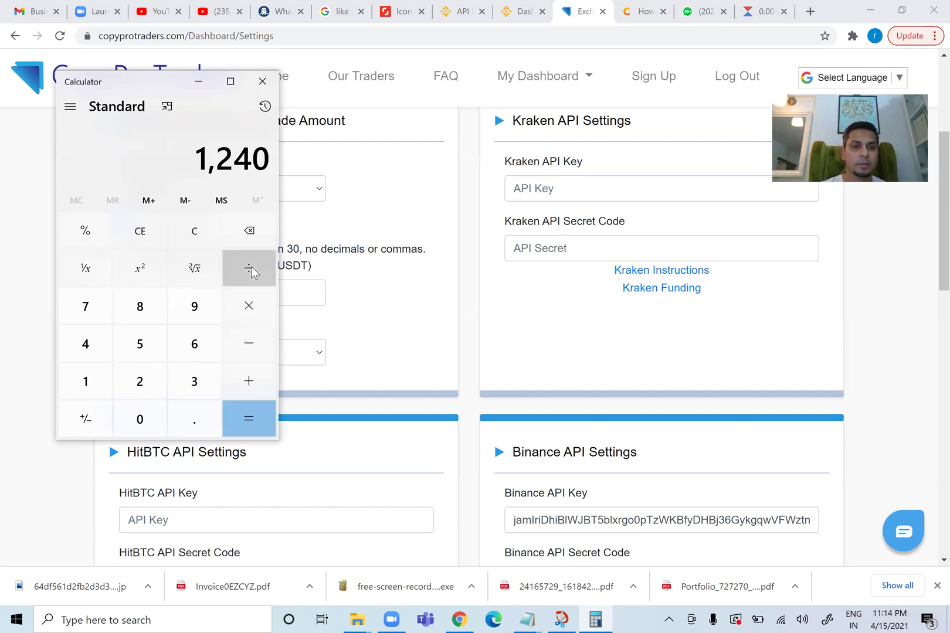
type("100")
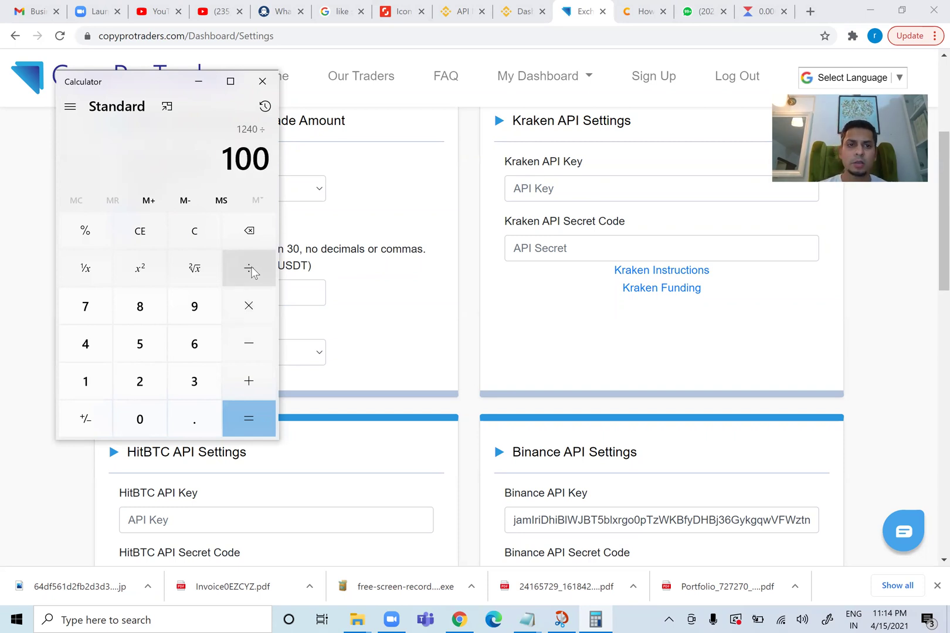
key("Return")
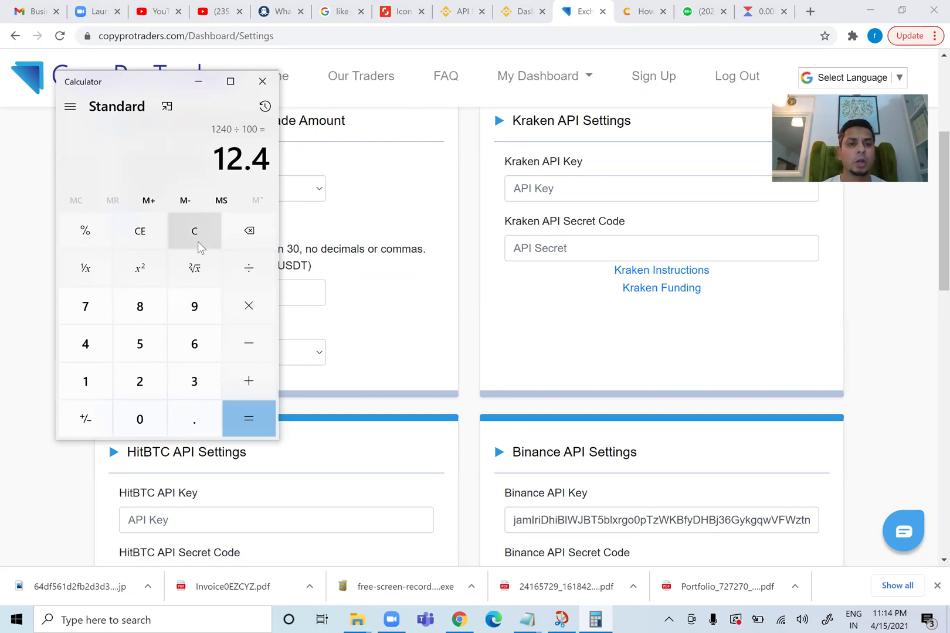
Compute 1240 ÷ 80 = 15.5, then return to the CopyProTraders settings page
left_click(198, 243)
type("1240")
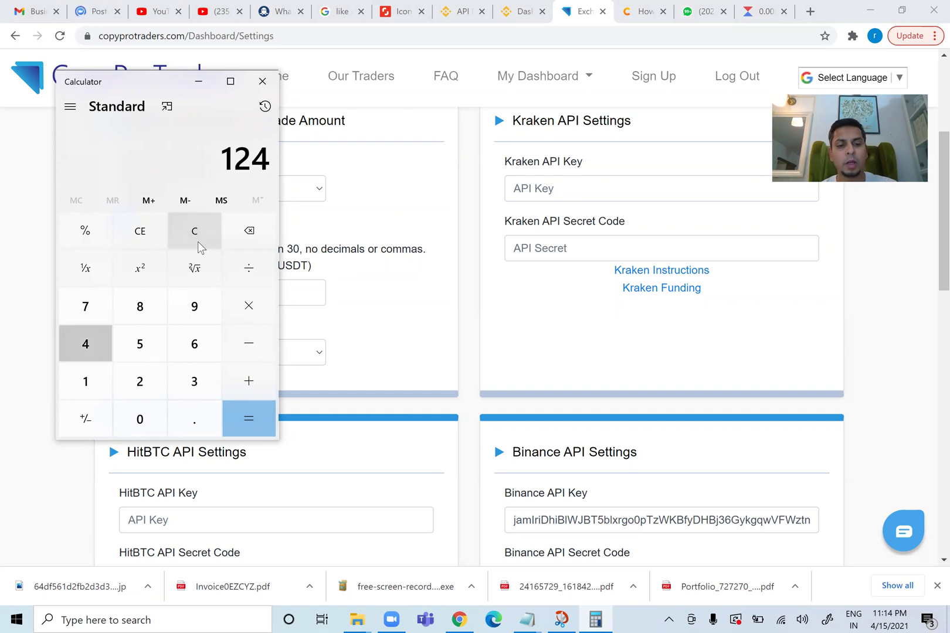
left_click(261, 270)
type("80")
key("Return")
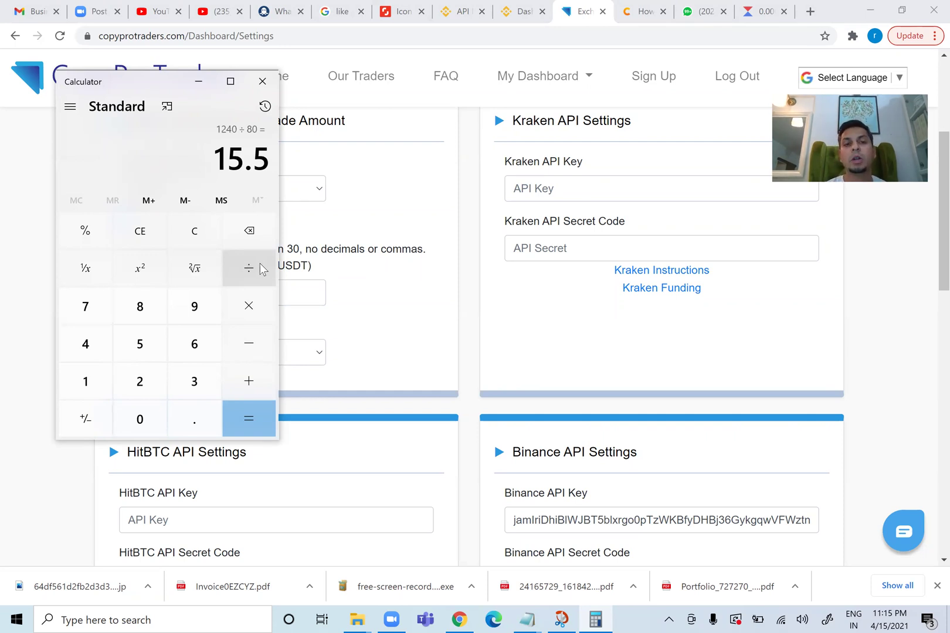
left_click(430, 192)
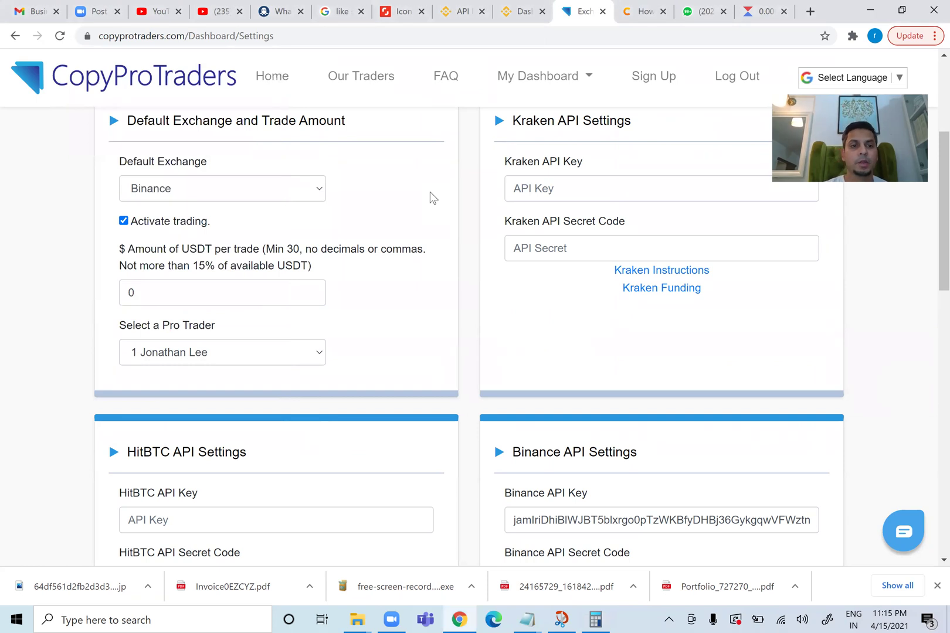
Replace the 0 USDT amount with 80 USDT per trade, then open the pro trader dropdown
left_click(148, 295)
key("BackSpace")
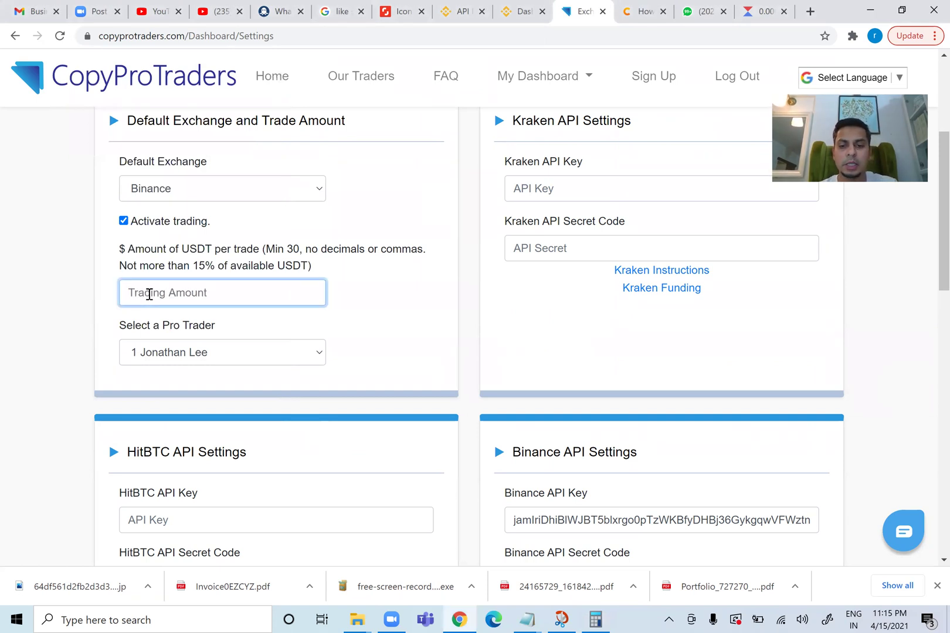
type("80")
left_click(375, 335)
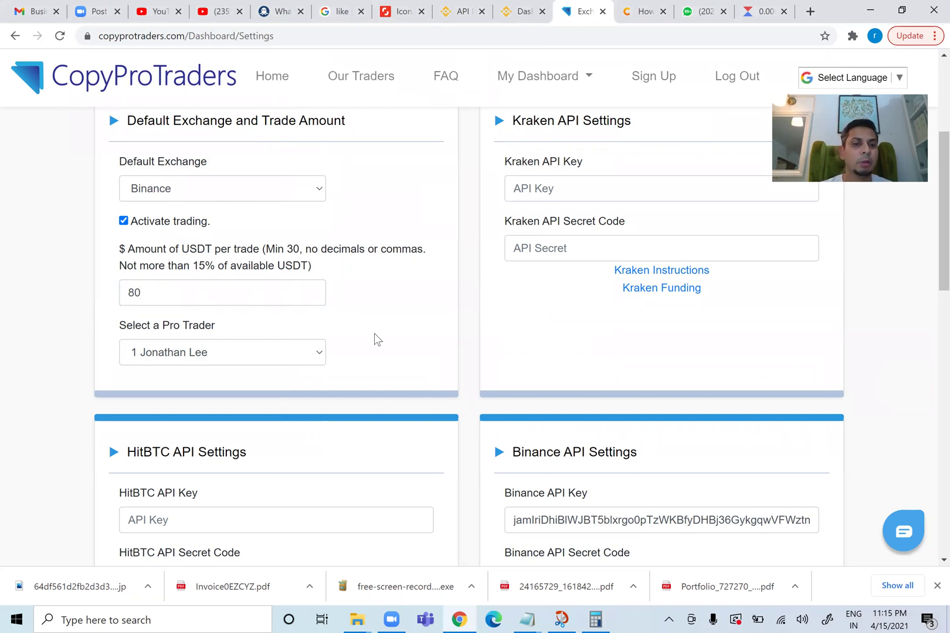
left_click(320, 354)
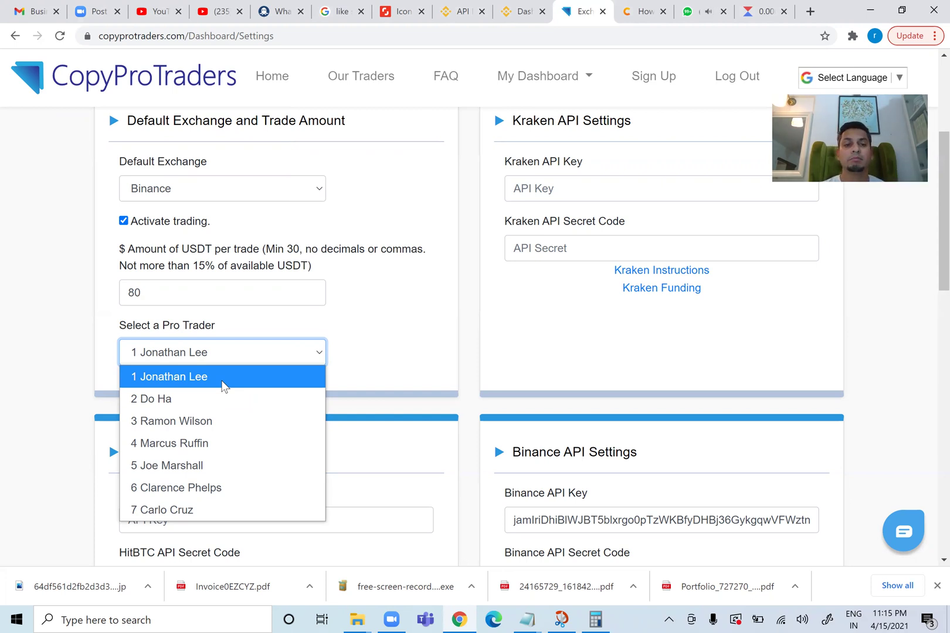
Select the fourth pro trader in the list and scroll back up toward Save
left_click(198, 444)
left_click(397, 339)
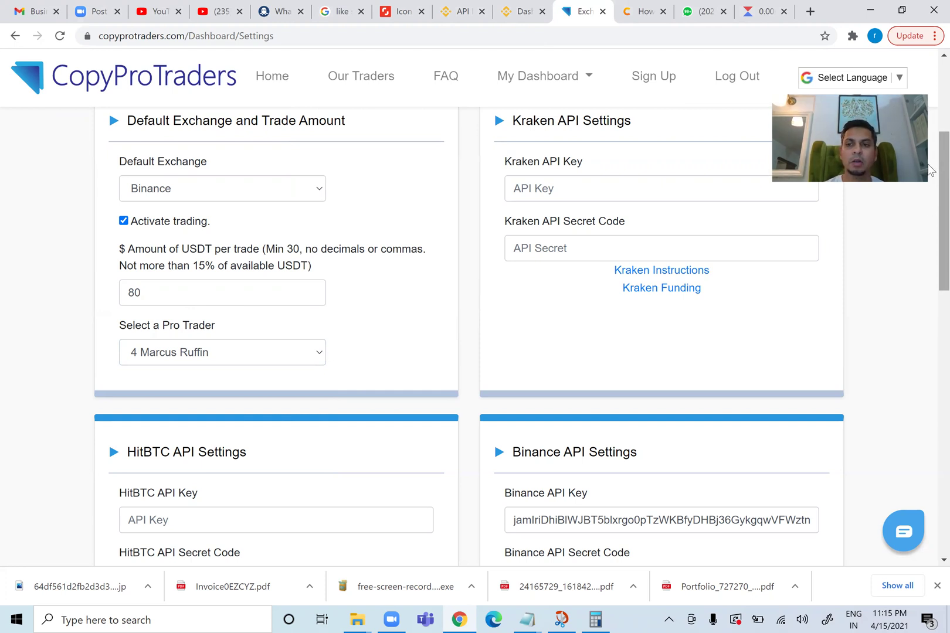
scroll(930, 144, "up", 2)
scroll(930, 142, "up", 1)
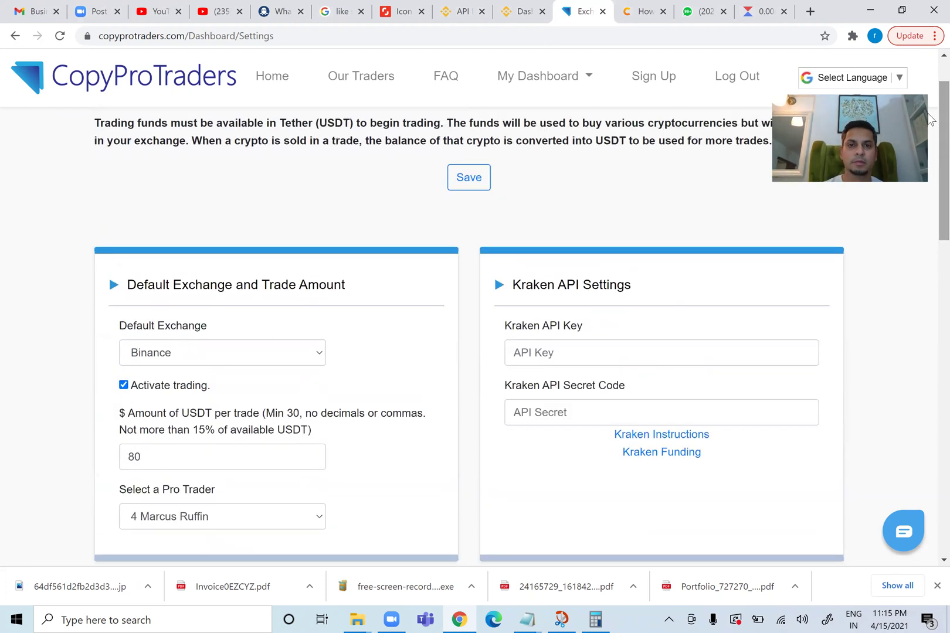
Save the settings and scroll to confirm Binance default, trading active, 80 USDT per trade, fourth trader
left_click(484, 184)
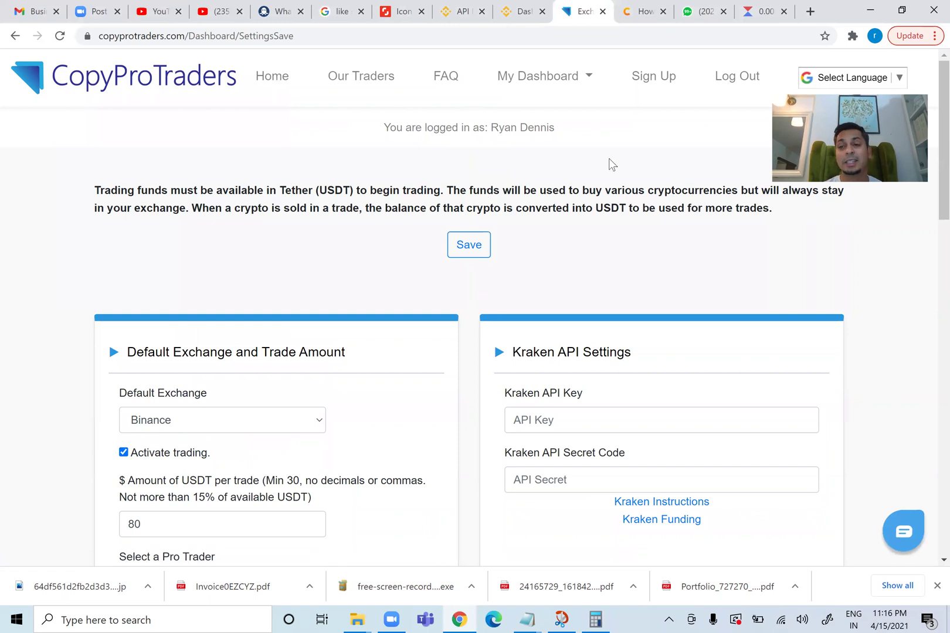
scroll(931, 117, "down", 3)
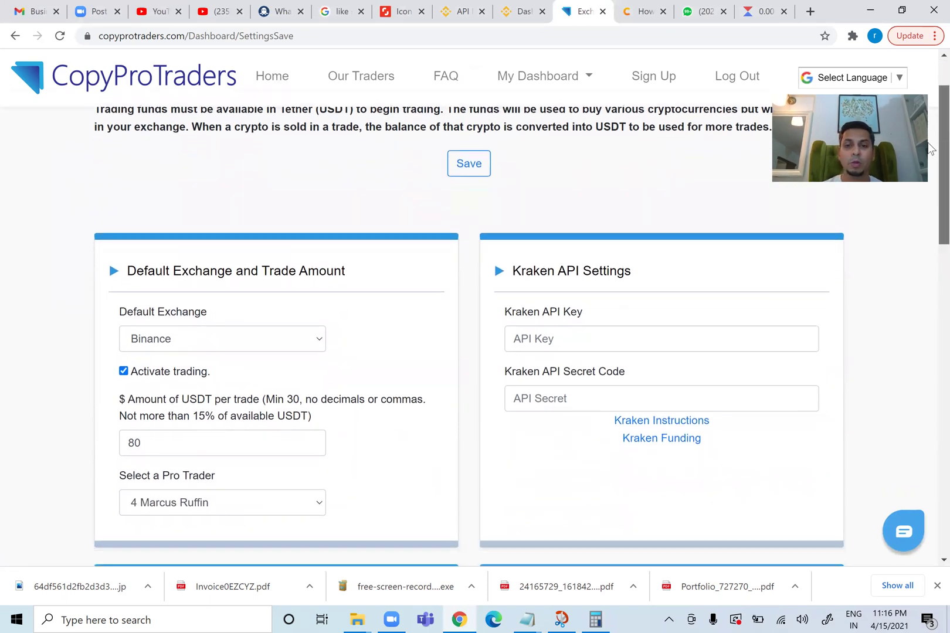
scroll(928, 188, "down", 1)
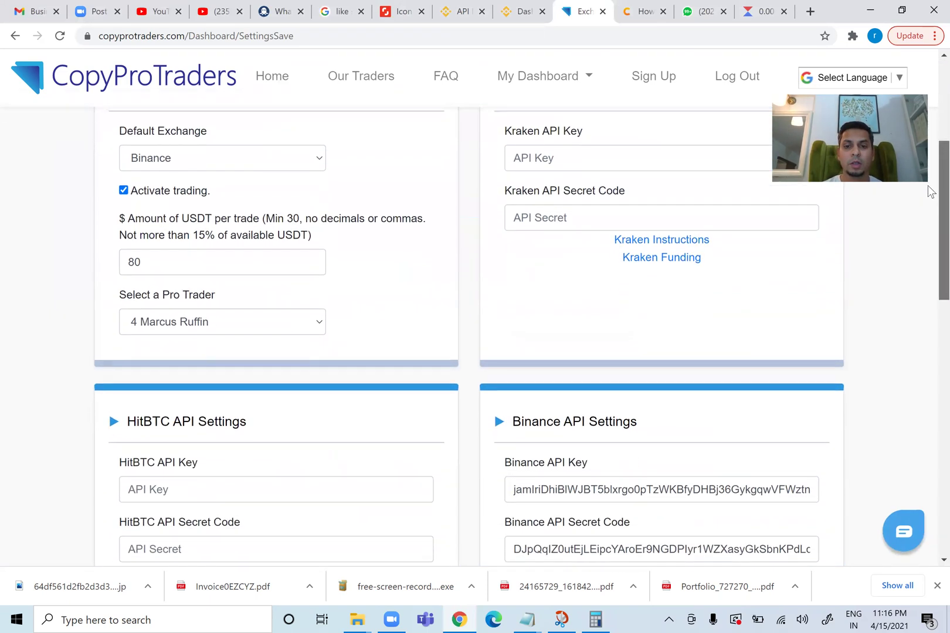
scroll(929, 187, "up", 1)
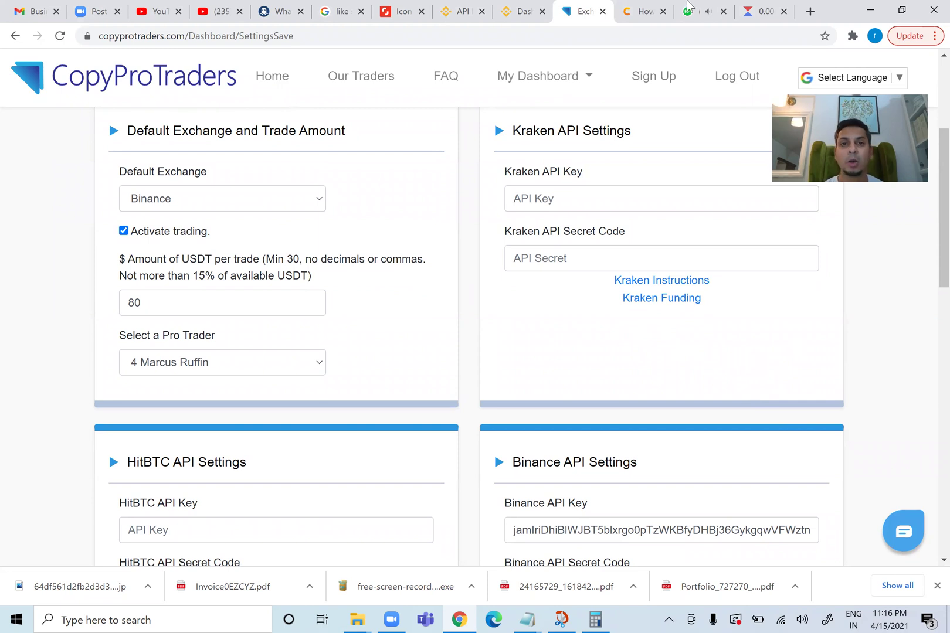
Return to the Binance API Management page listing the single API key
left_click(463, 14)
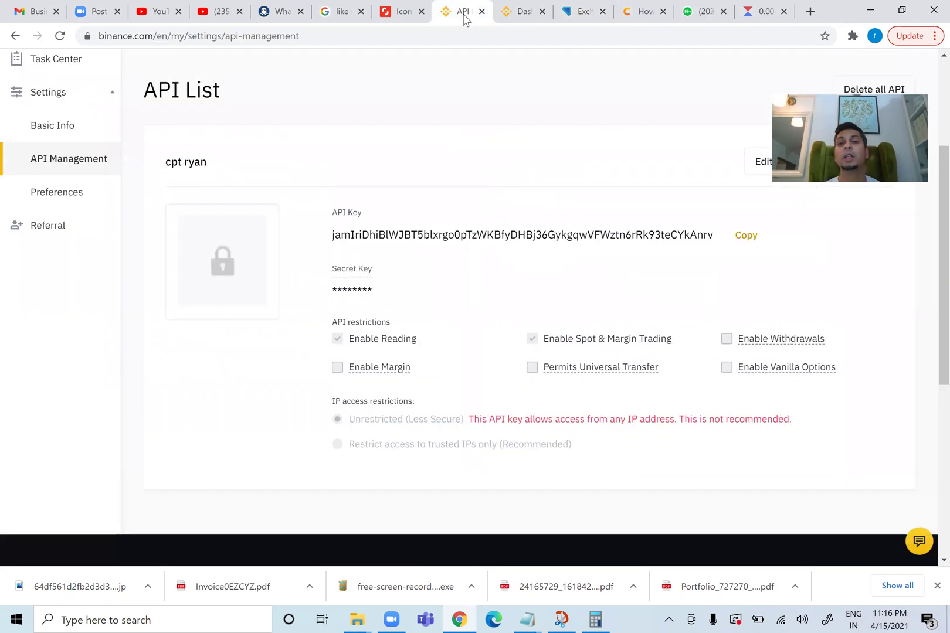